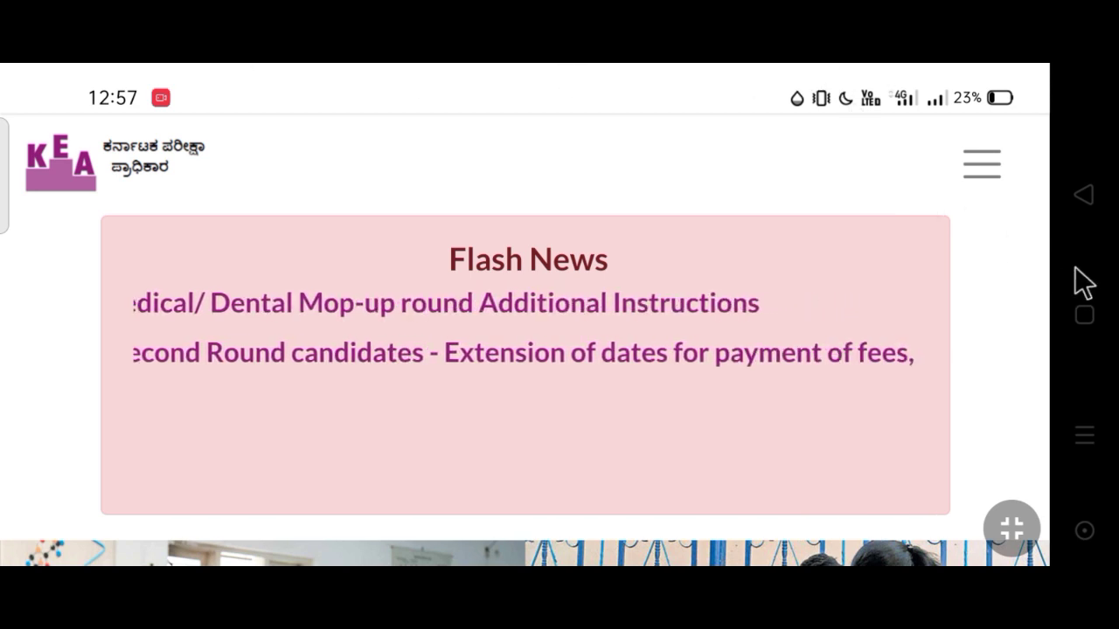
Go to the UG CET - 2020 page under ADMISSIONS in the KEA site menu
click(995, 170)
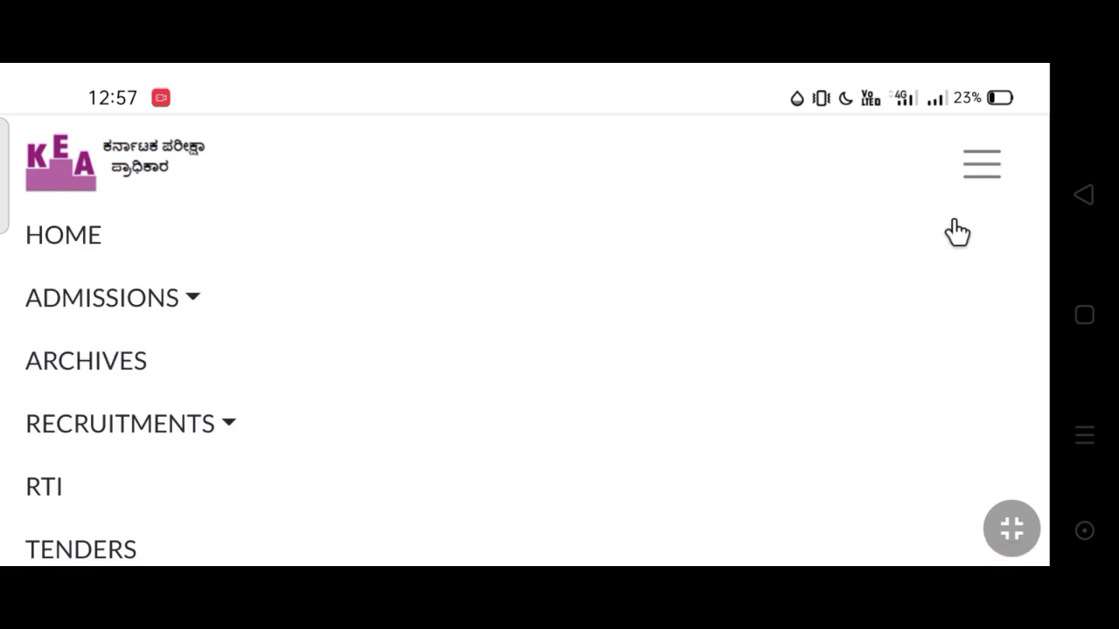
click(201, 297)
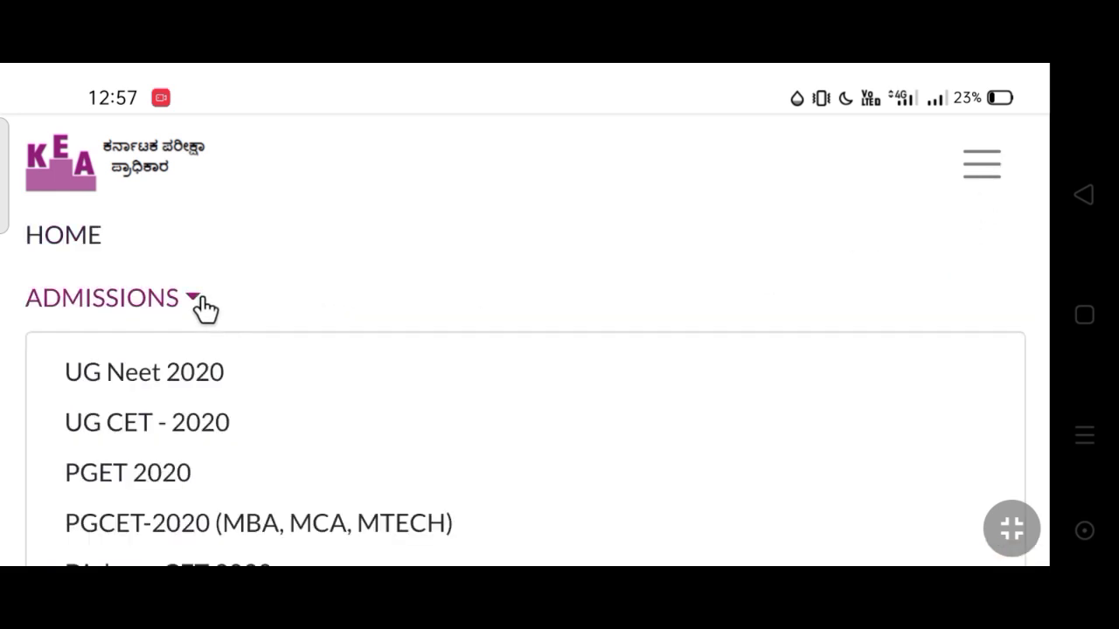
click(246, 426)
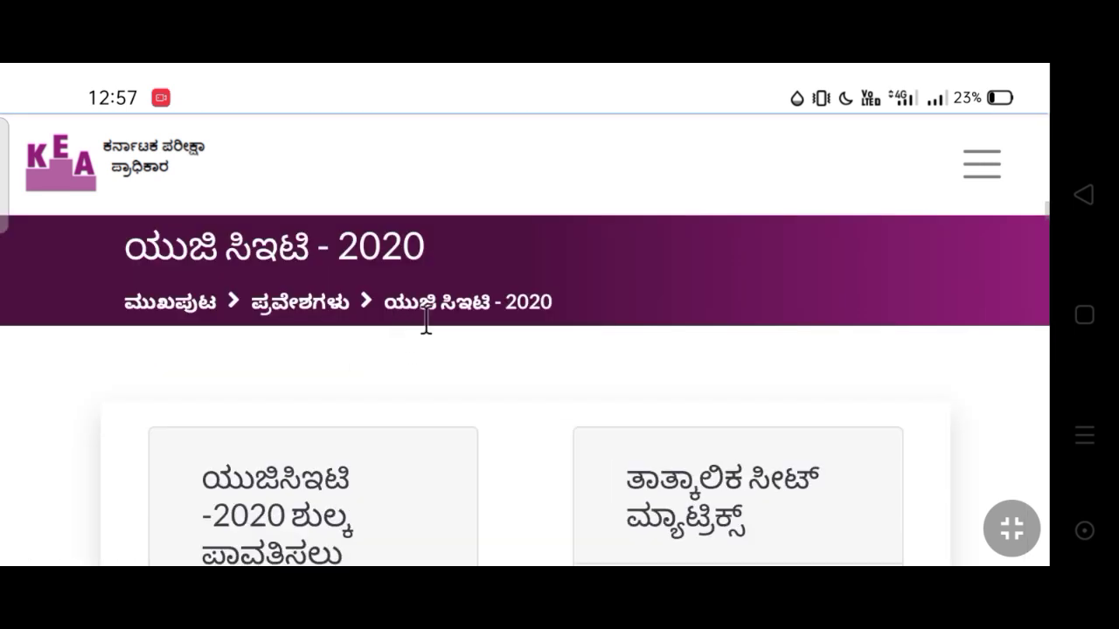
Open the Round-2 option entry login page for Engineering and Other Courses 2020
scroll(432, 375, down, 1)
scroll(435, 362, down, 1)
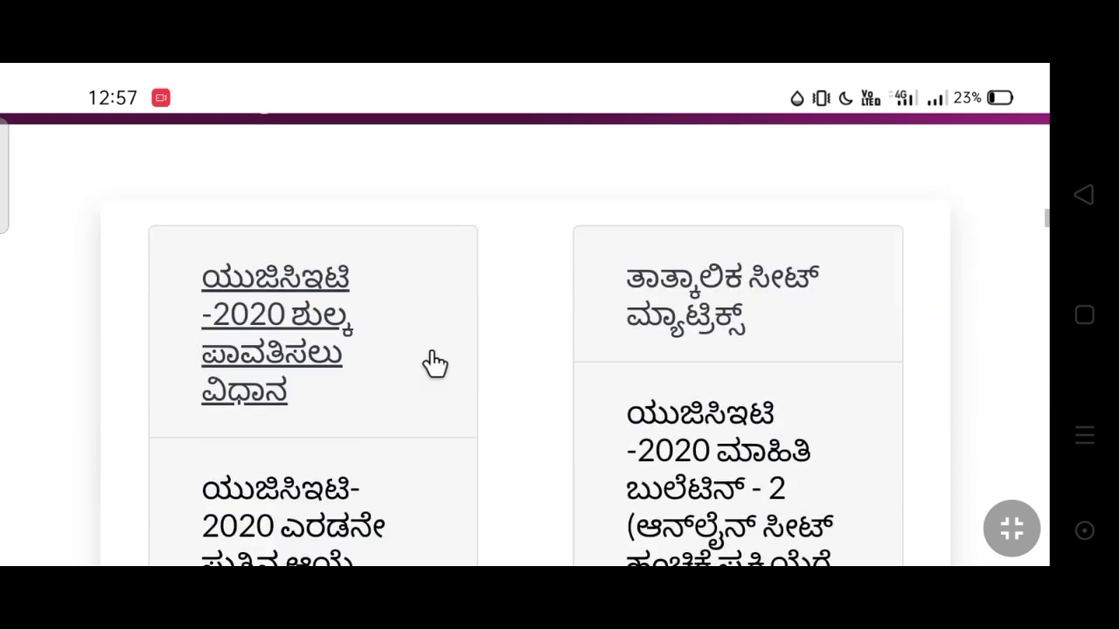
scroll(434, 363, down, 1)
scroll(434, 363, down, 1)
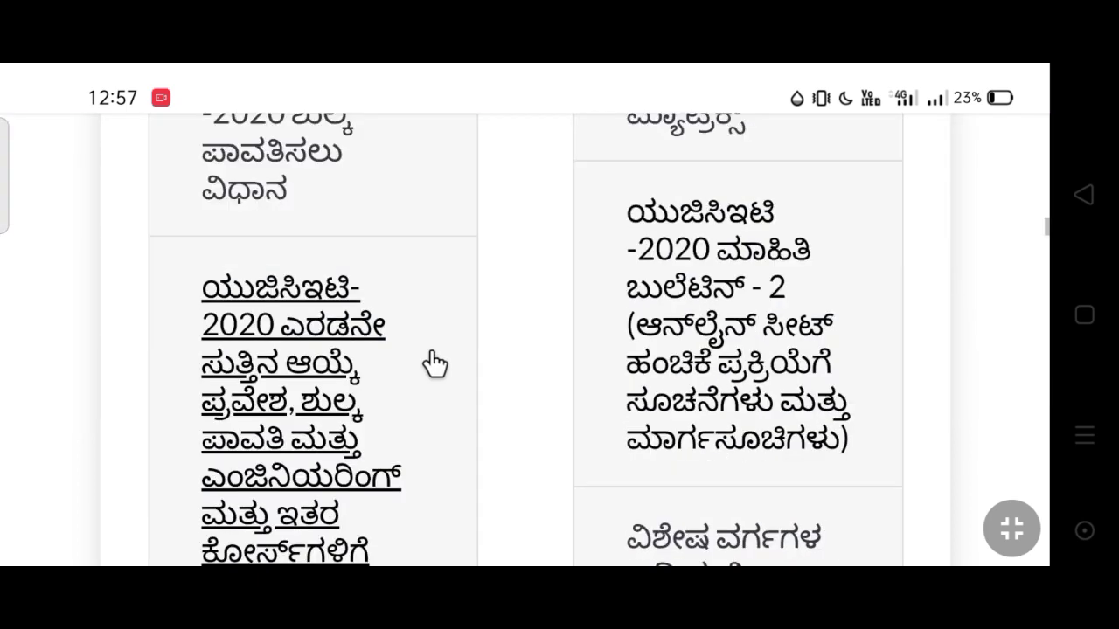
scroll(435, 363, down, 1)
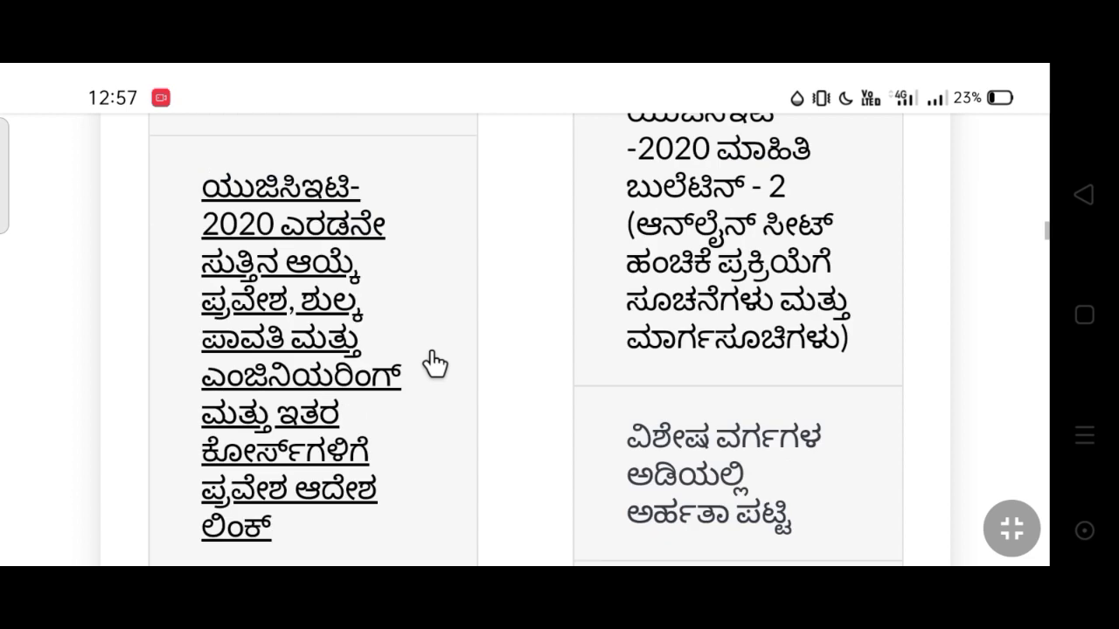
click(306, 325)
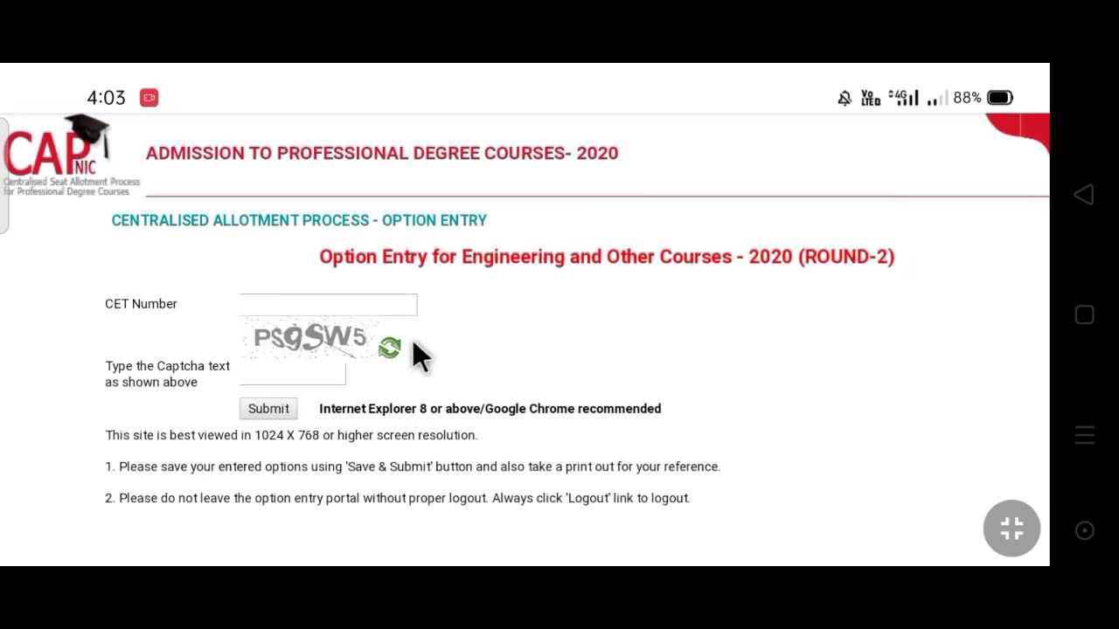
Enter the candidate's CET number and the shown captcha, then submit them
click(351, 307)
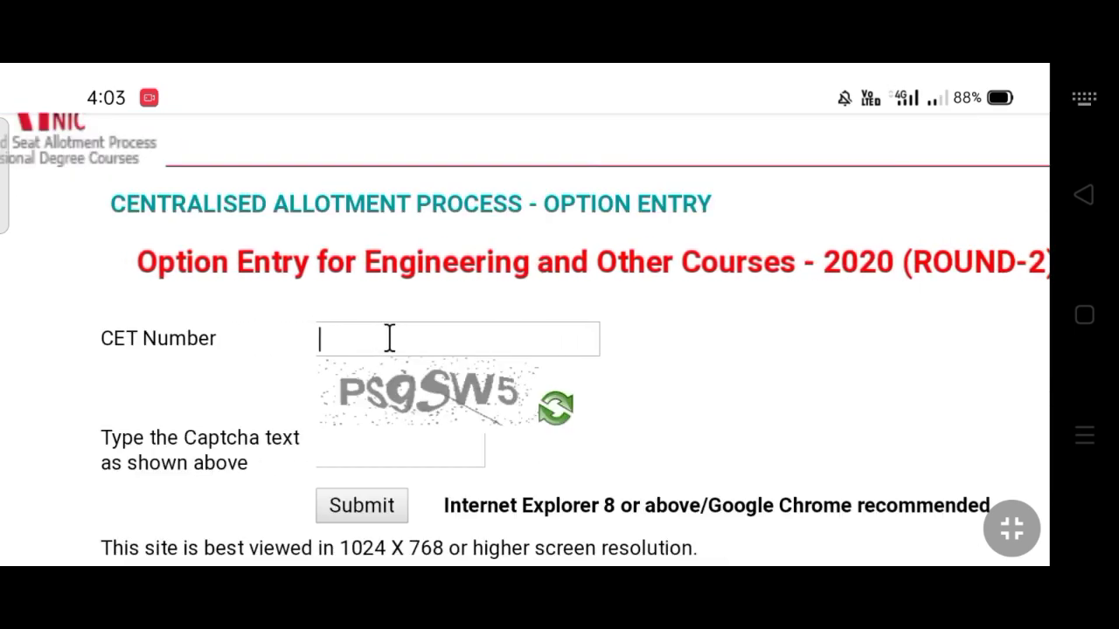
text(12)
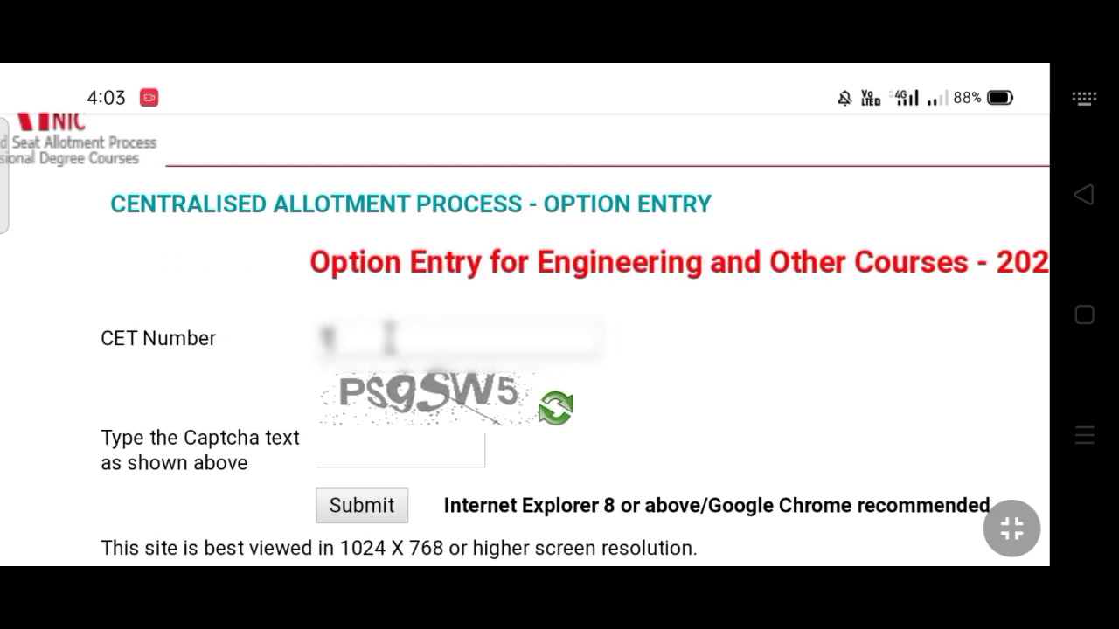
text(34)
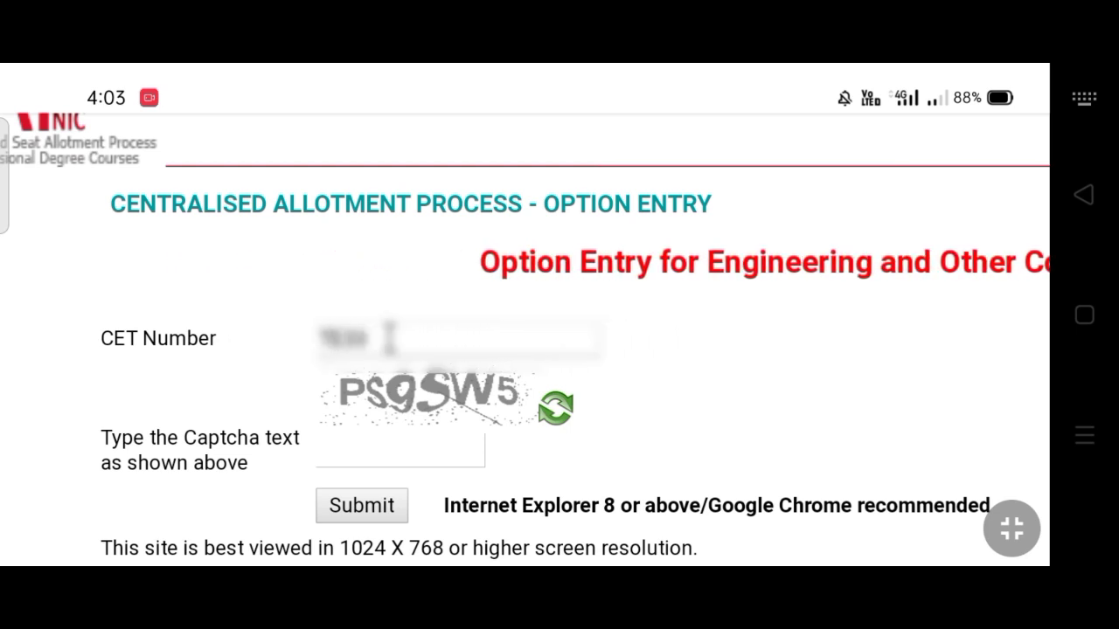
click(392, 448)
text(P)
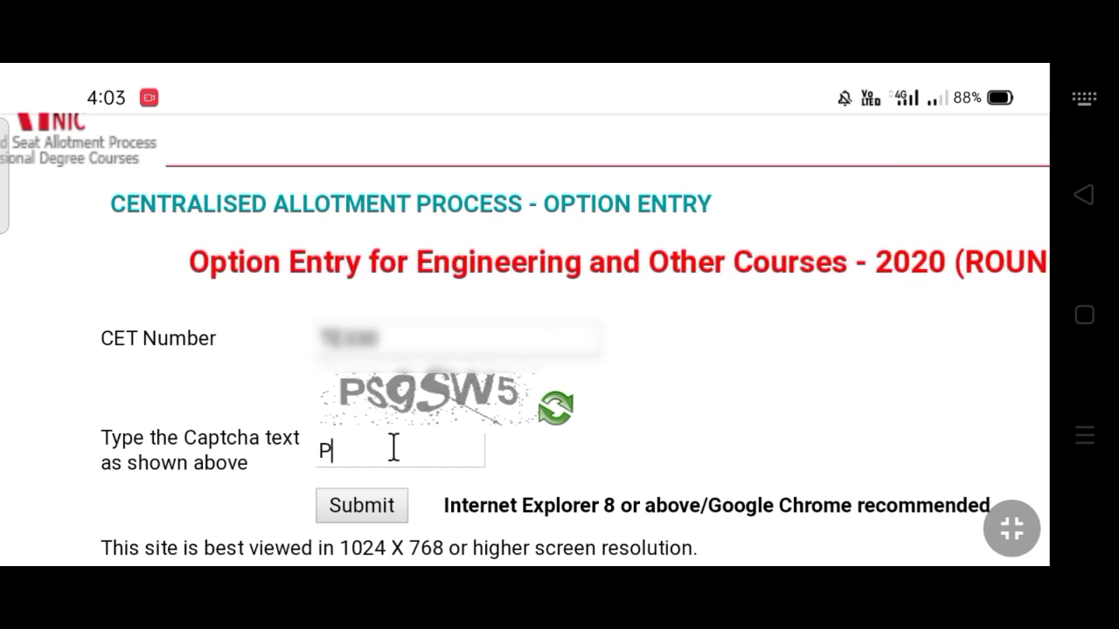
text(S9)
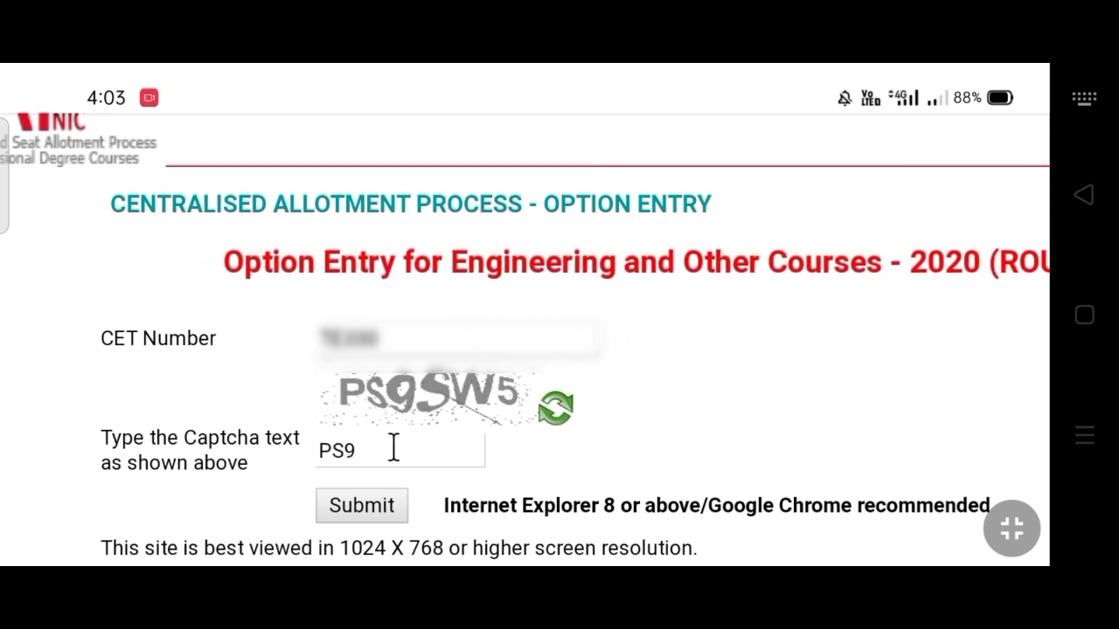
text(SW5)
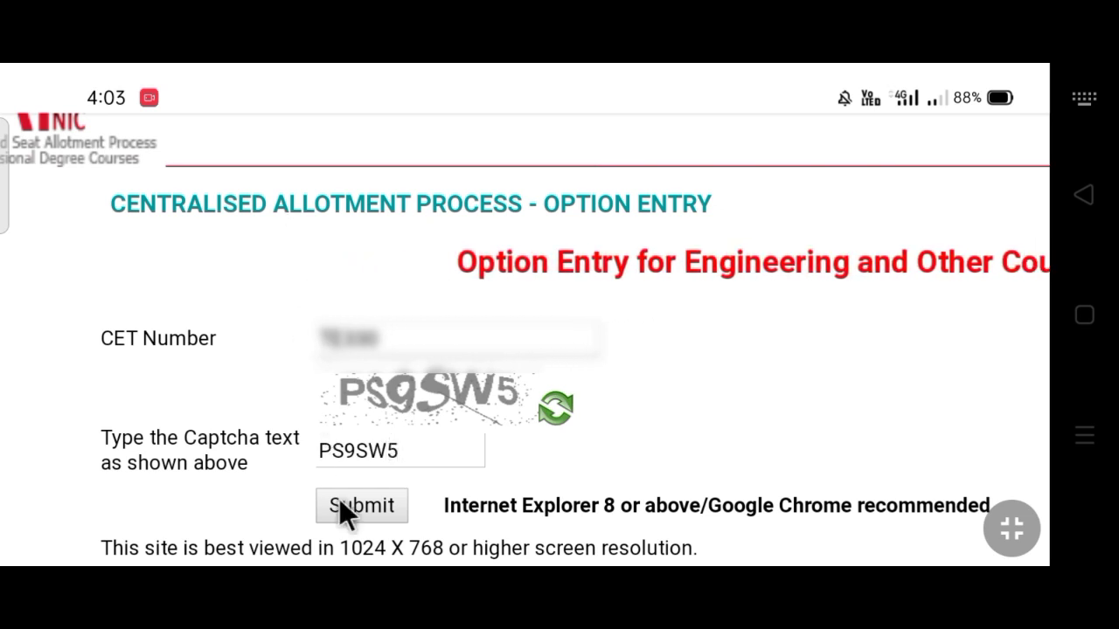
click(353, 508)
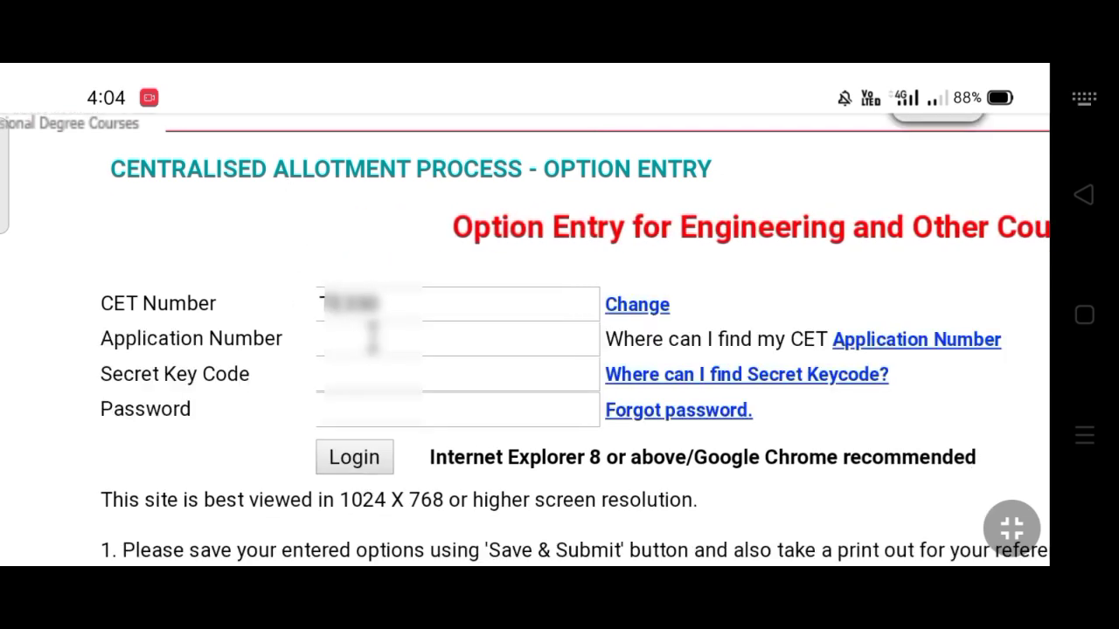
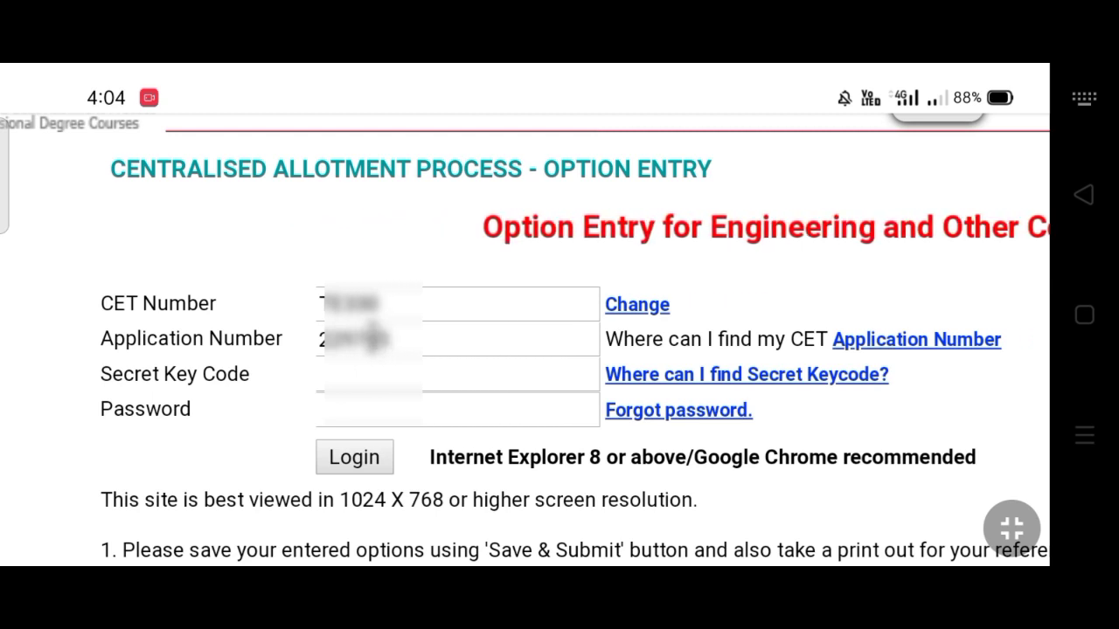
Fill in the application number, a corrected secret key code and the account password
click(415, 381)
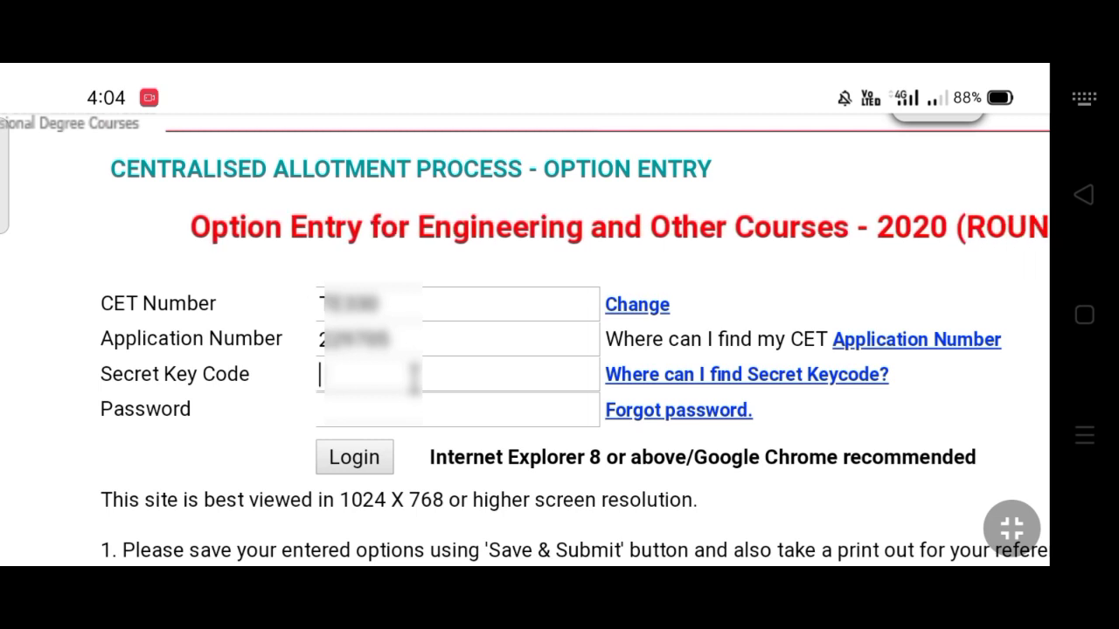
text(38)
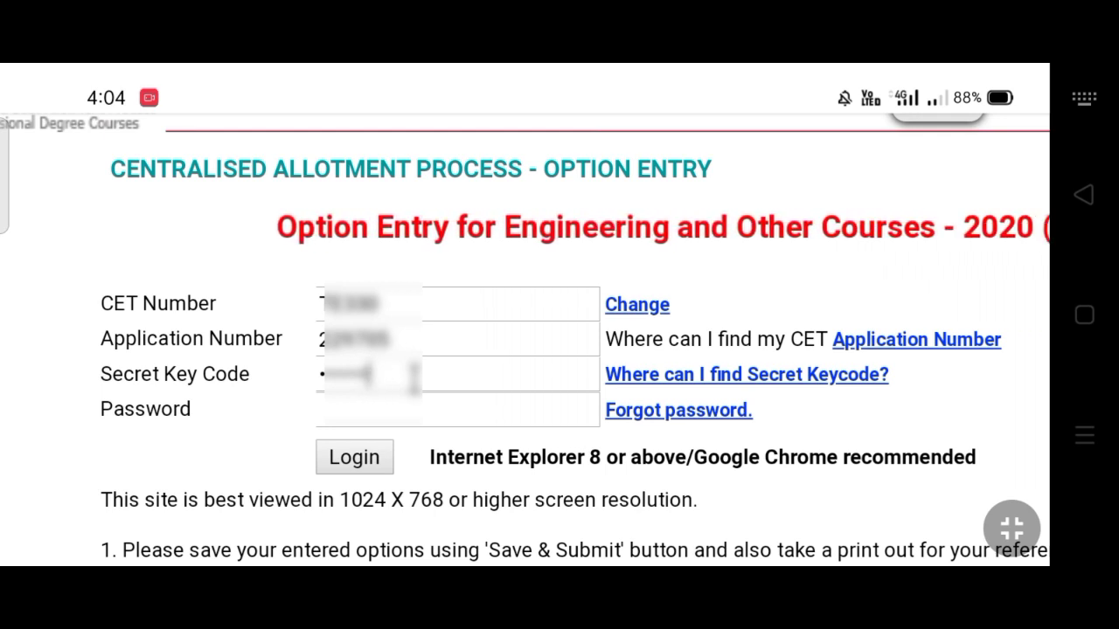
key(BackSpace)
key(BackSpace)
key(BackSpace)
key(BackSpace)
key(BackSpace)
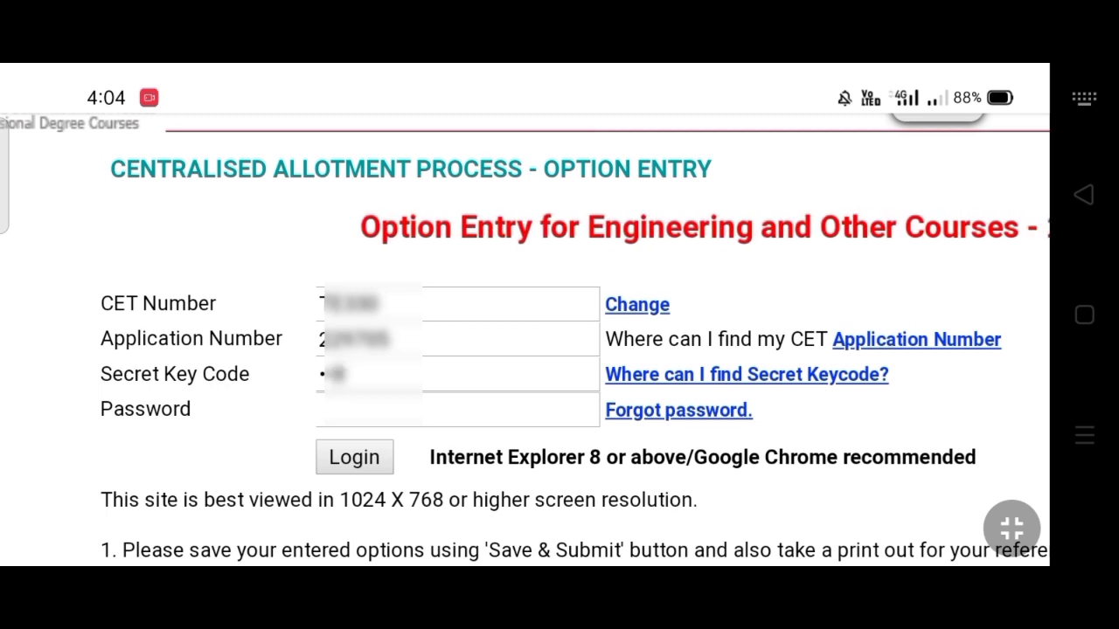
text(••)
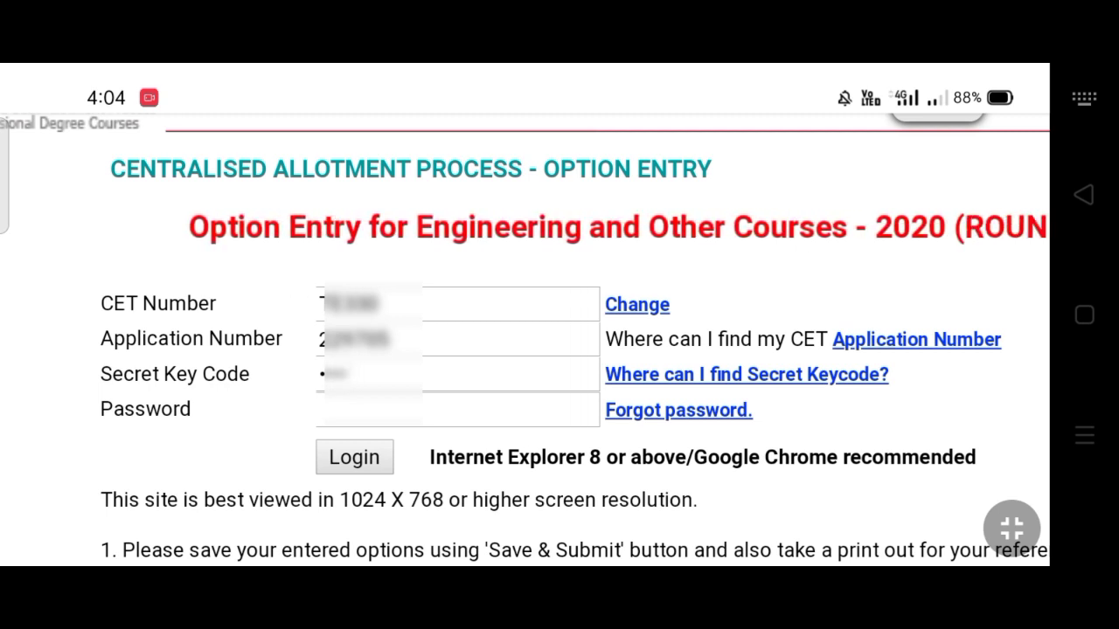
text(•)
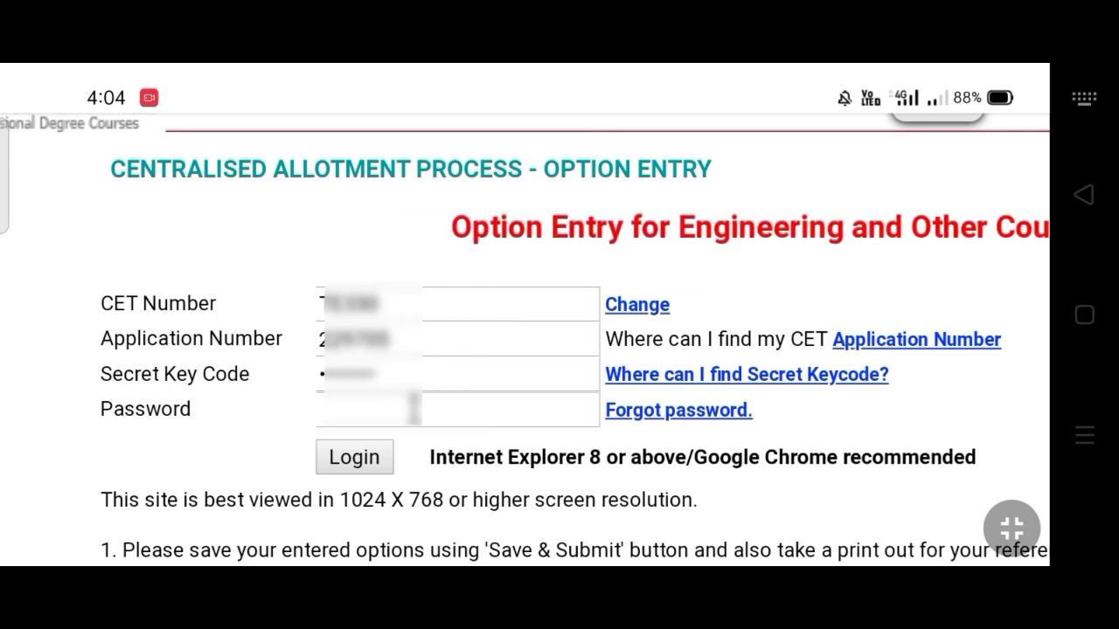
text(•••)
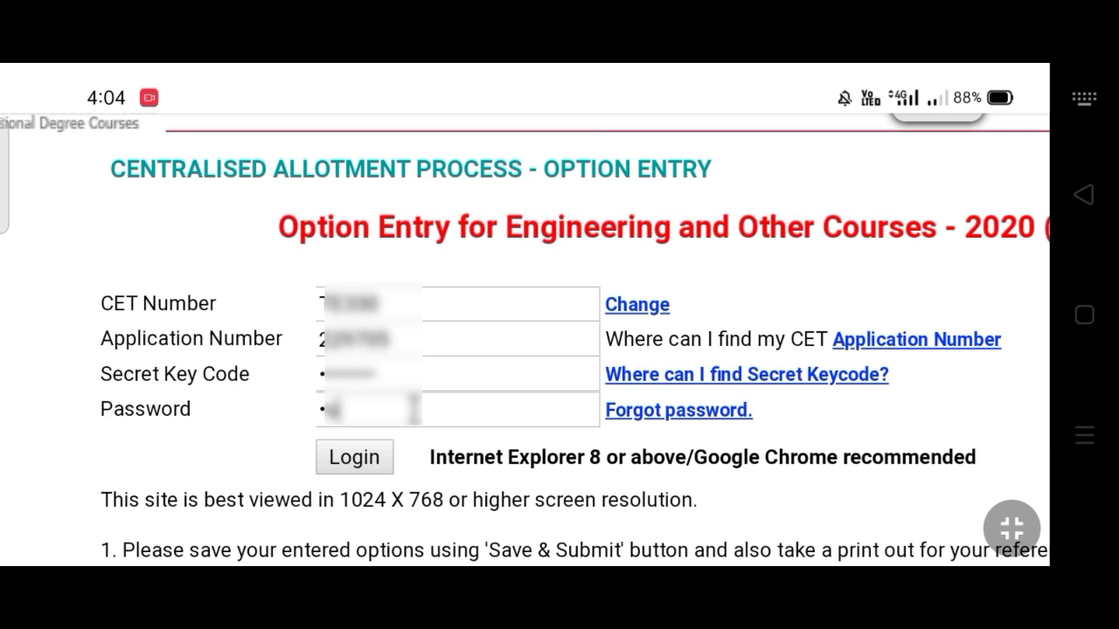
text(•••••)
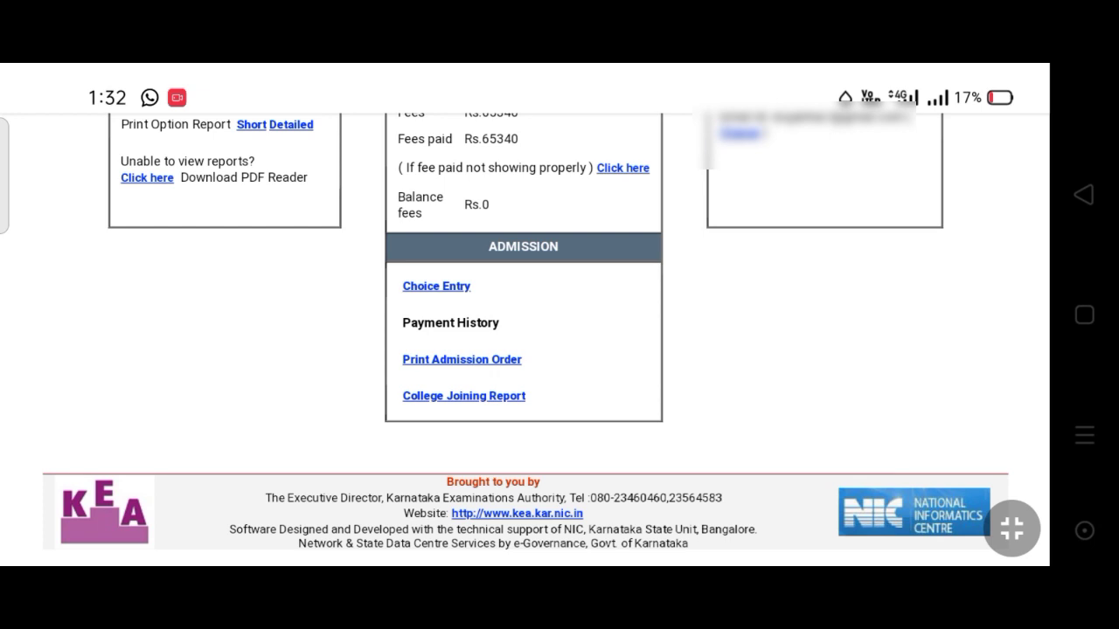
Open the College Joining Report link in the ADMISSION box, retrying once
click(492, 402)
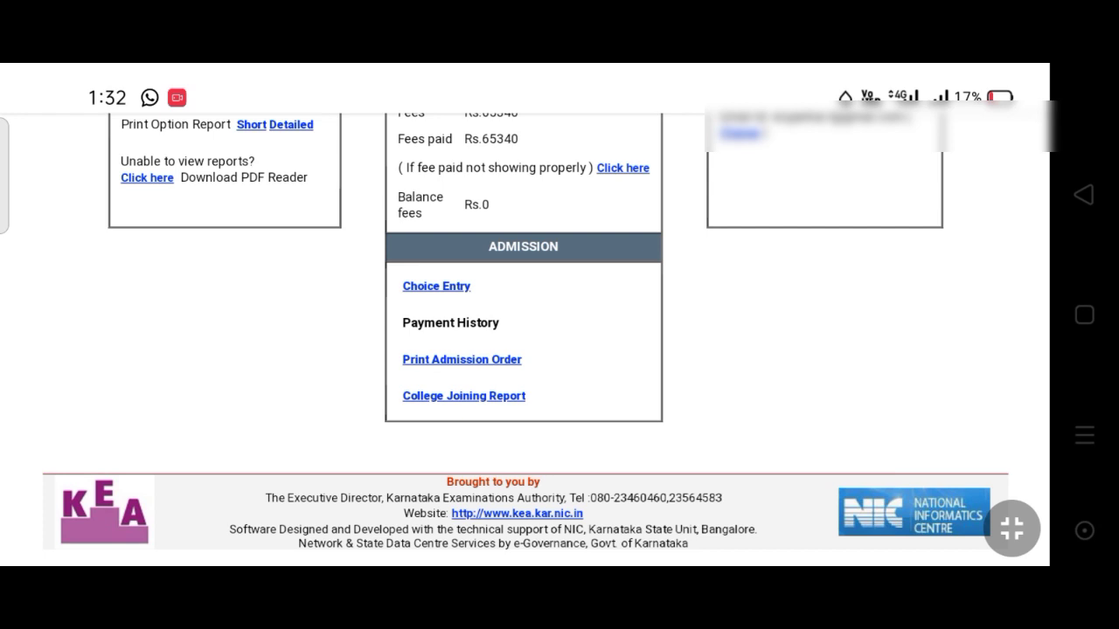
click(491, 405)
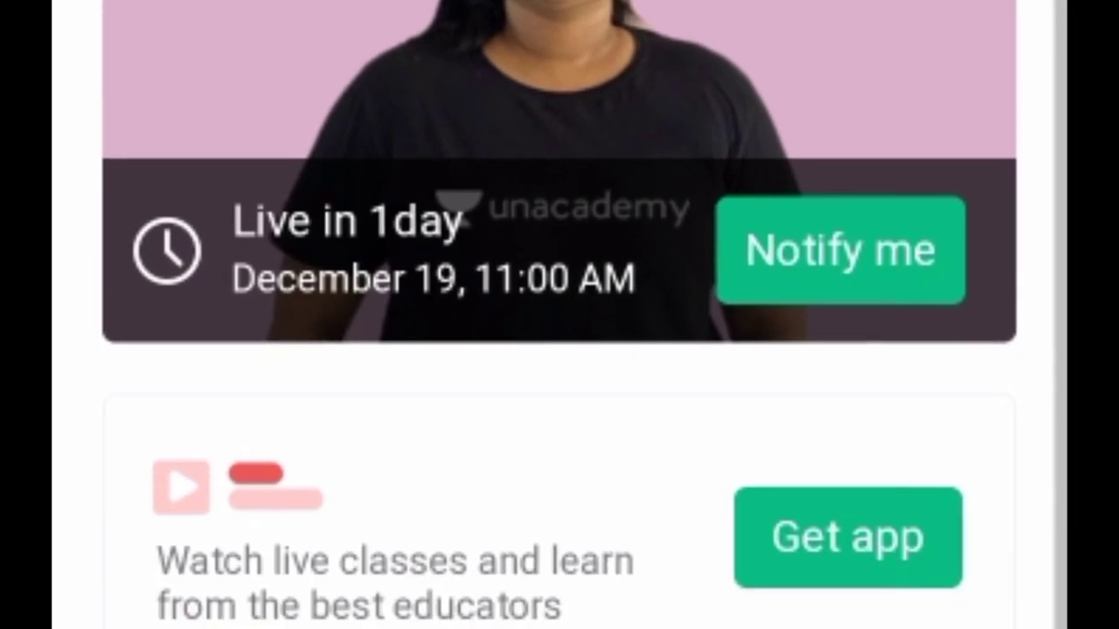
Scroll through the College Joining Report page to read its submission confirmation
scroll(560, 349, down, 2)
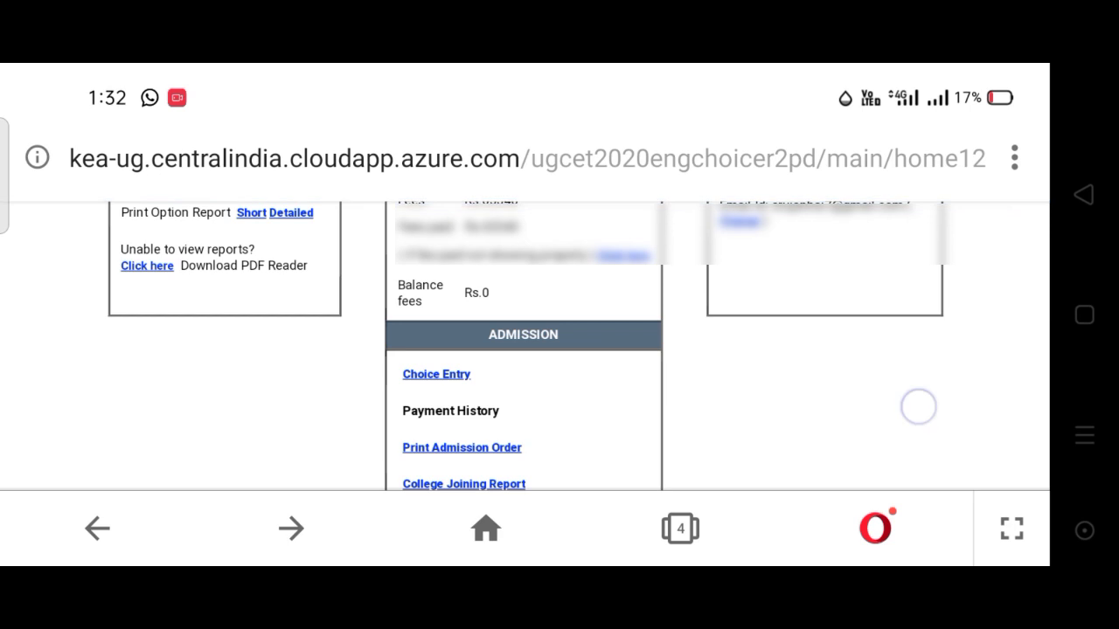
drag(918, 406, 936, 335)
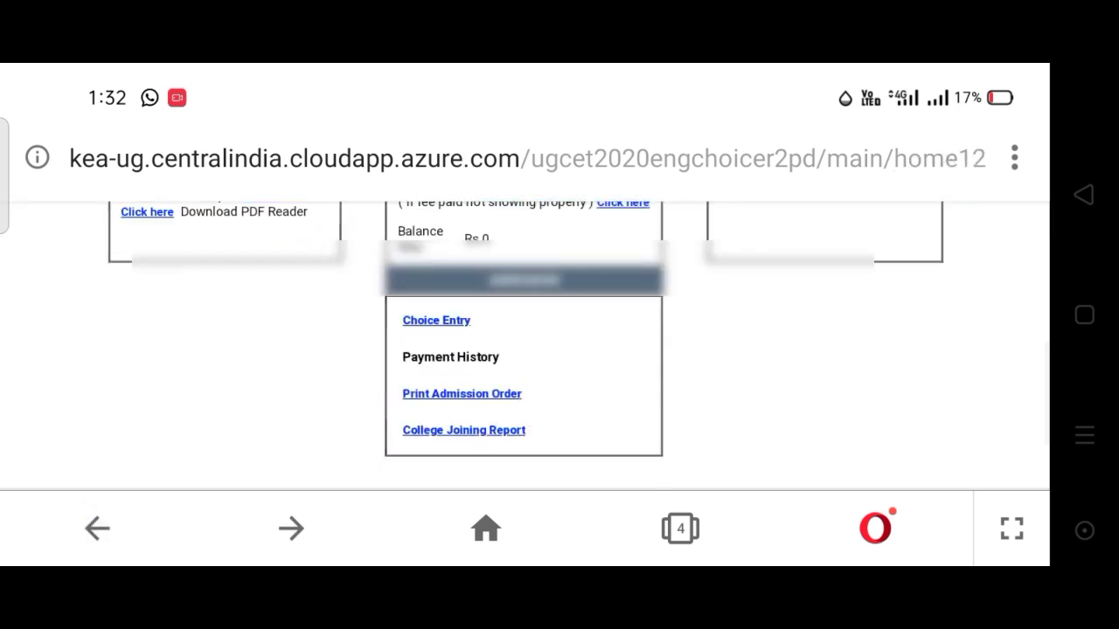
Reopen the College Joining Report from the candidate home page
click(470, 430)
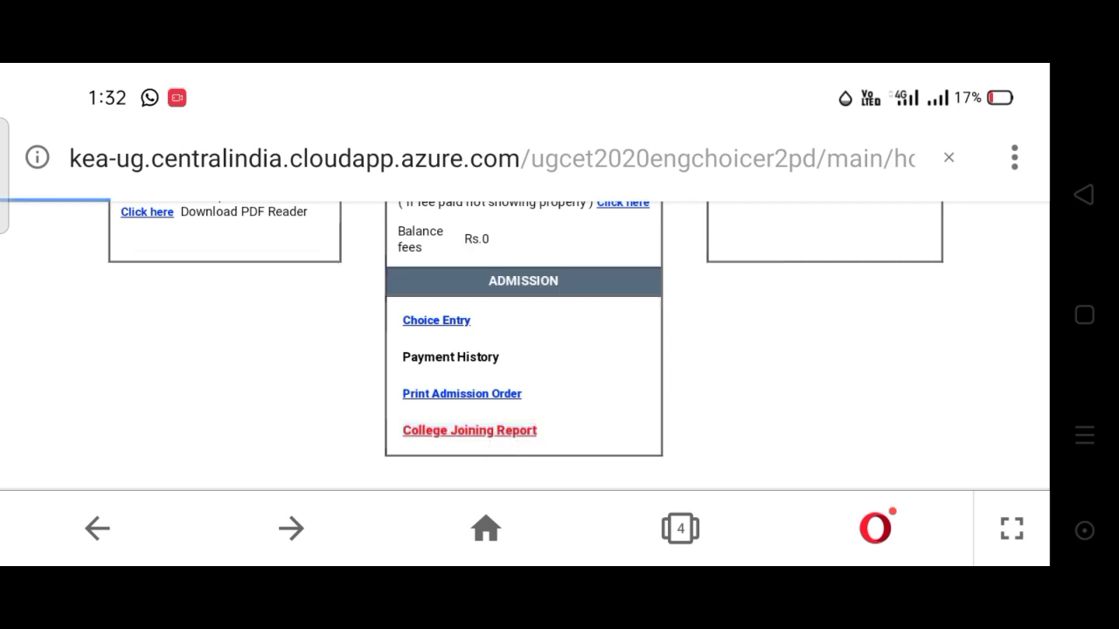